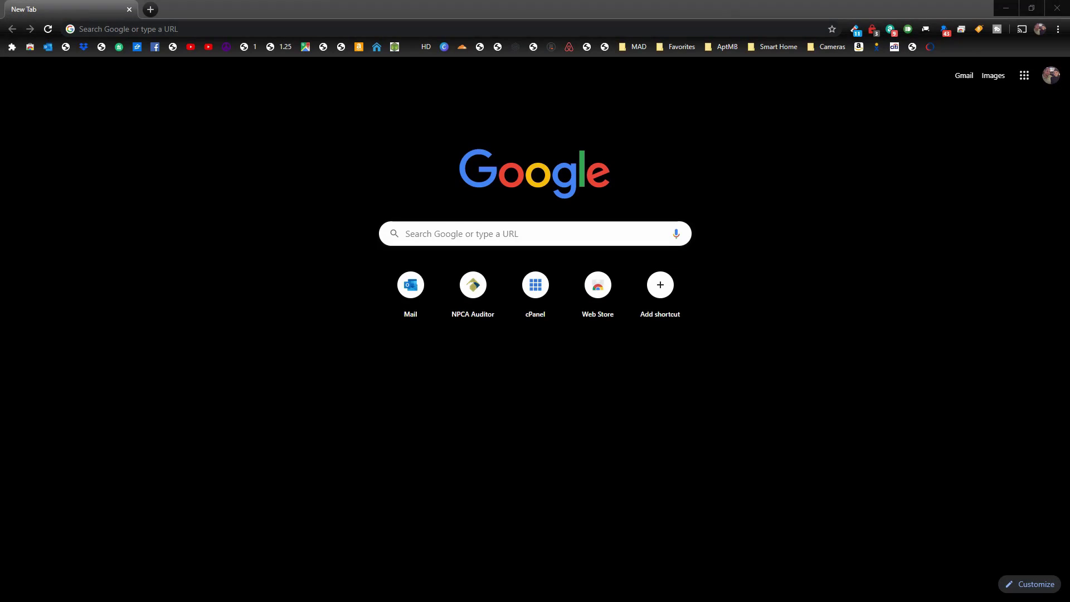
Step: Enter the bit.ly/Toolbox123 short link in Chrome's address bar
left_click(188, 28)
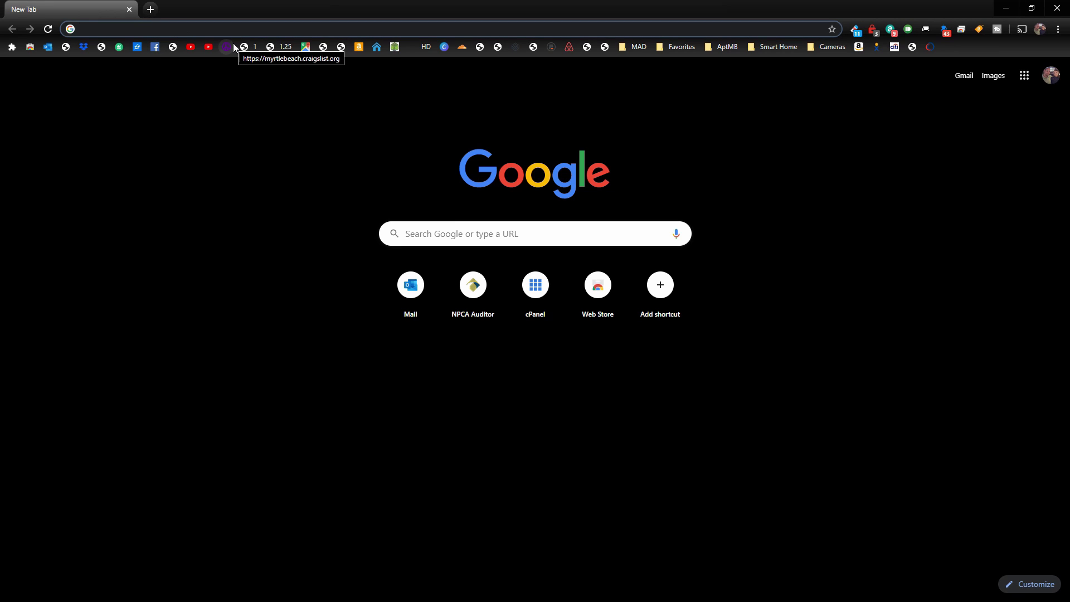
type("bit")
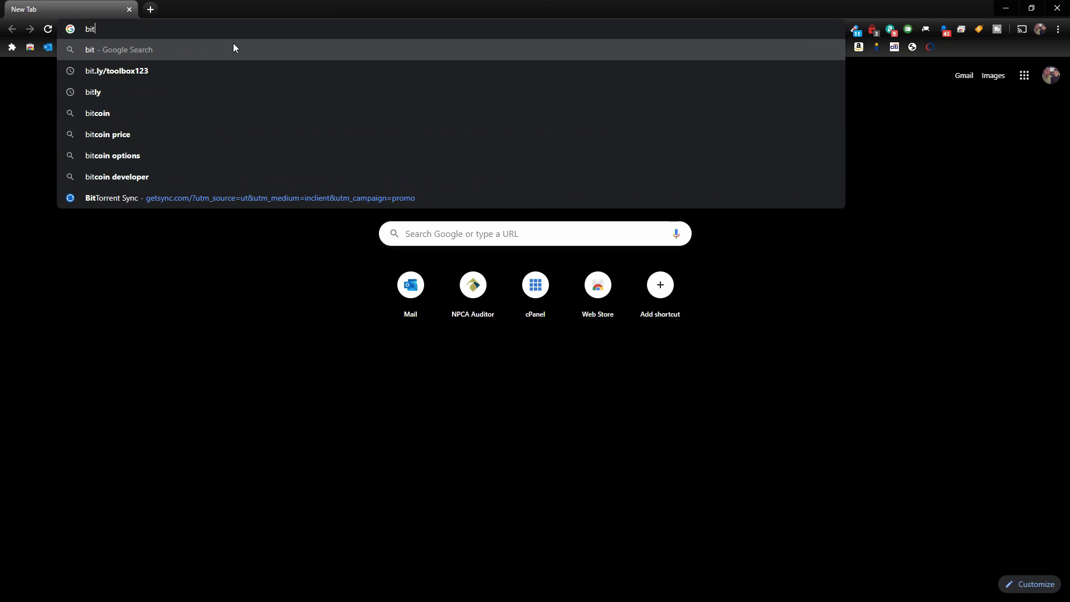
type(".ly")
key("Delete")
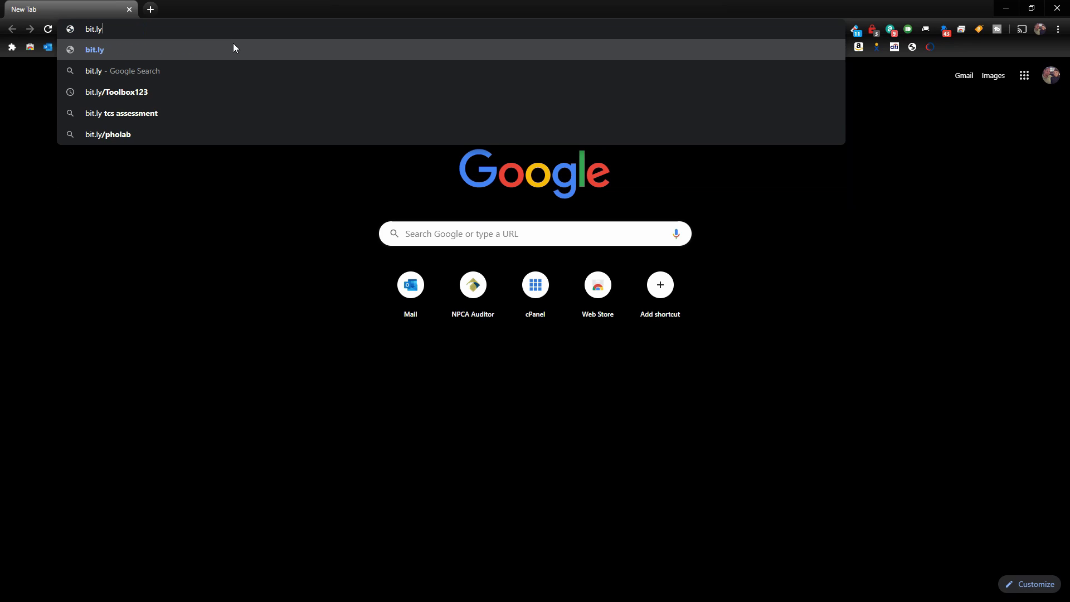
type("/")
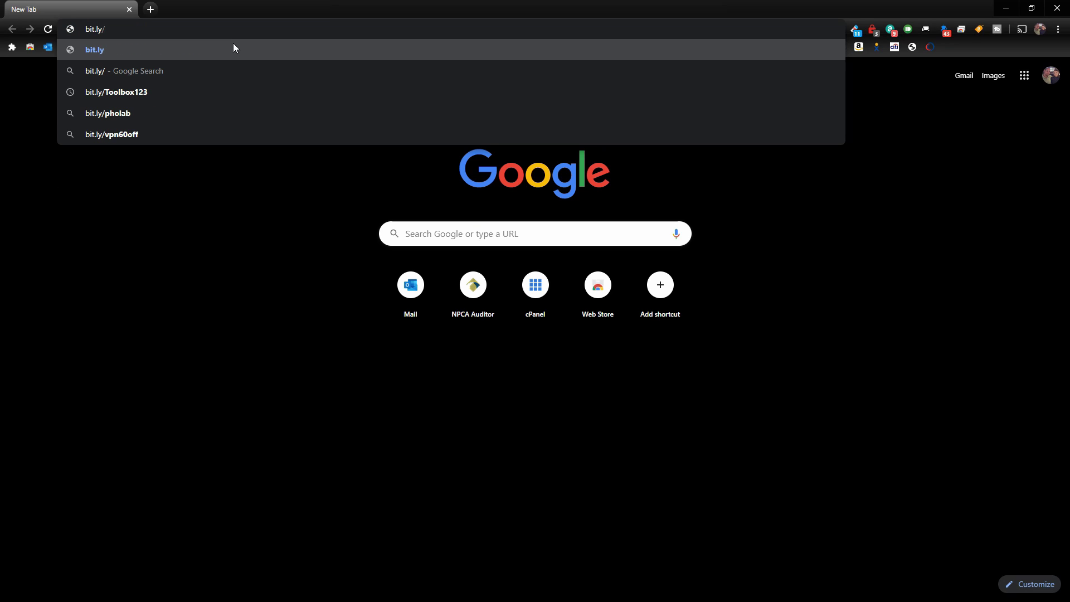
type("Tool")
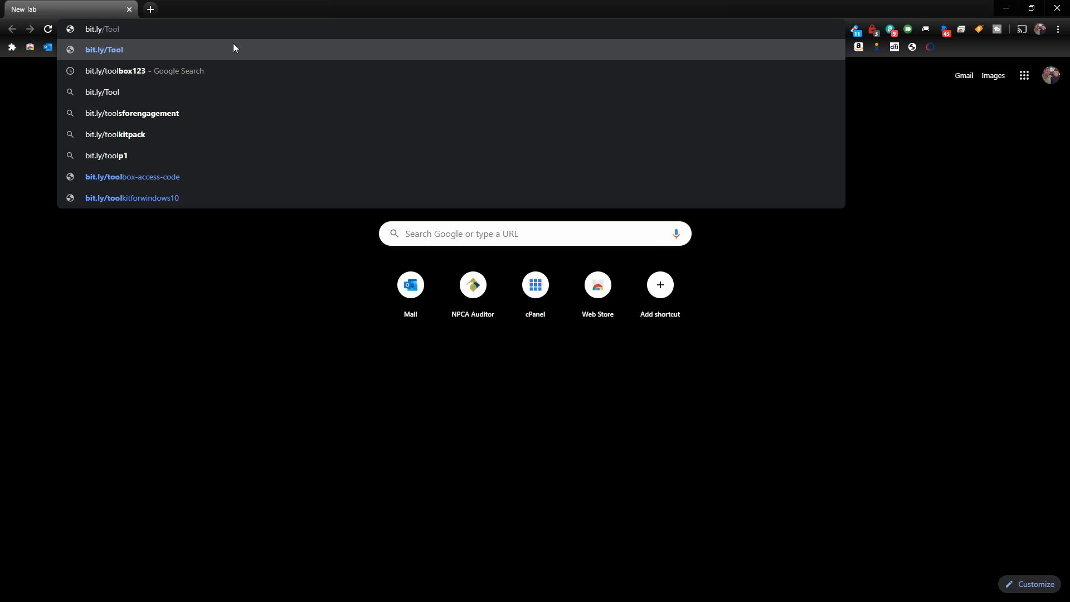
type("box1")
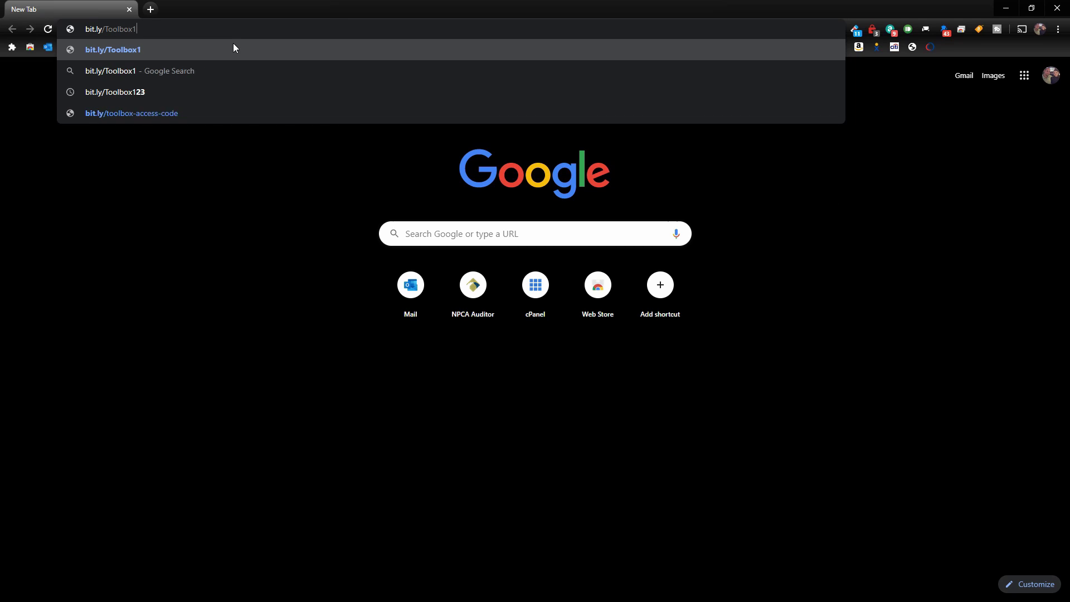
type("23")
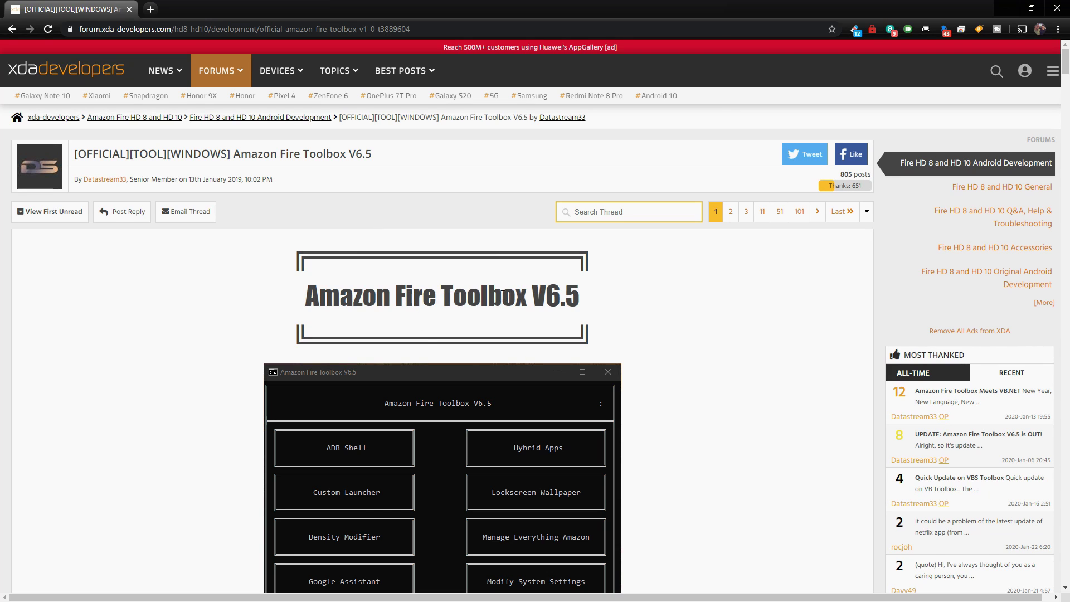
Step: Scroll the XDA thread, highlight the compatible Fire tablet list, and reach the Downloads section
scroll(486, 297, "down", 6)
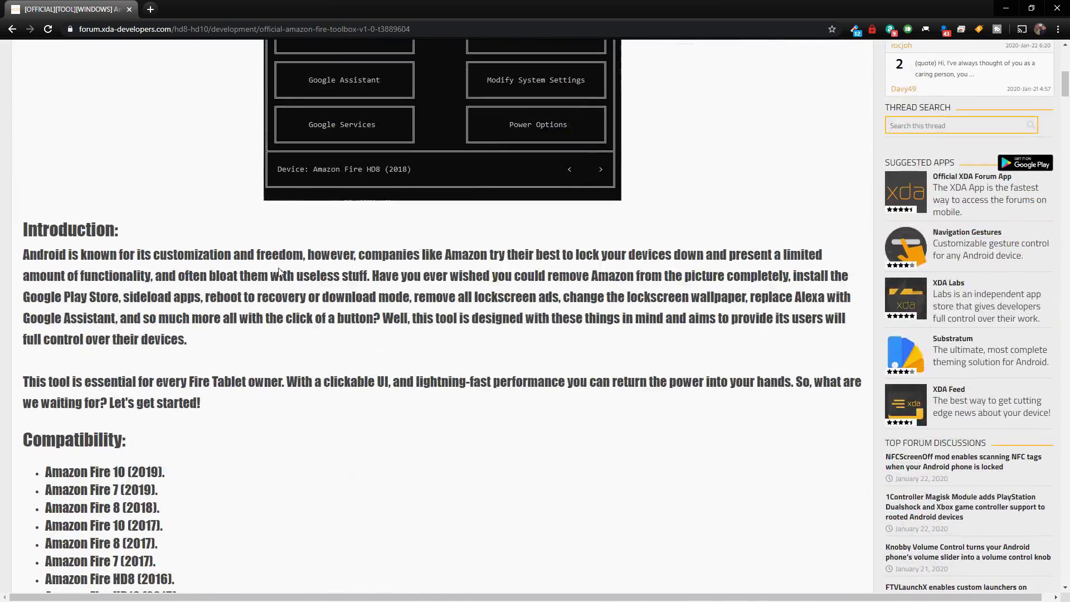
scroll(290, 285, "down", 4)
left_click_drag(23, 217, 191, 458)
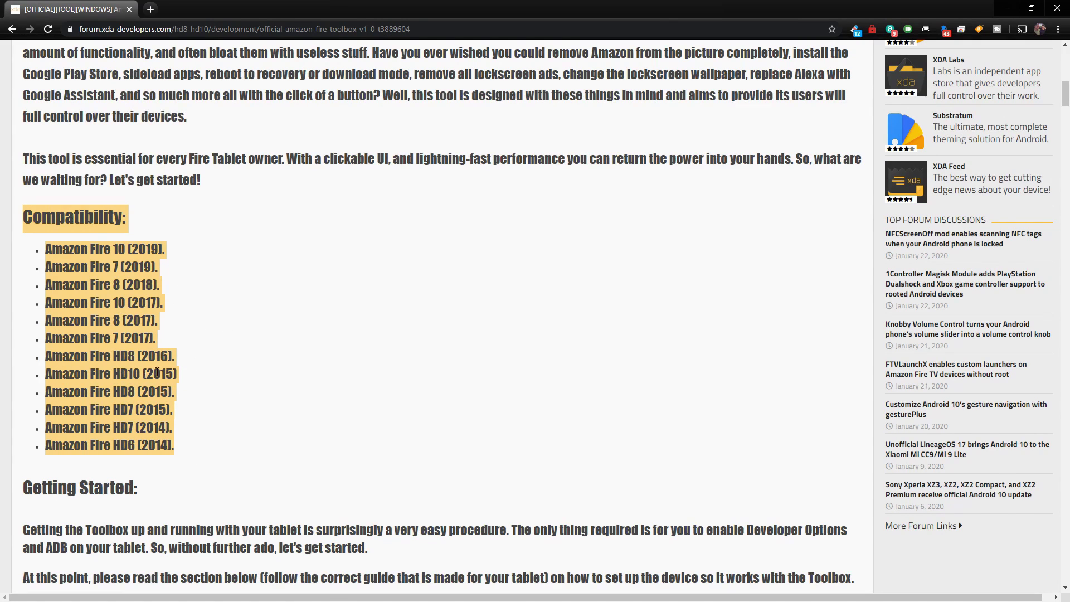
scroll(226, 318, "down", 12)
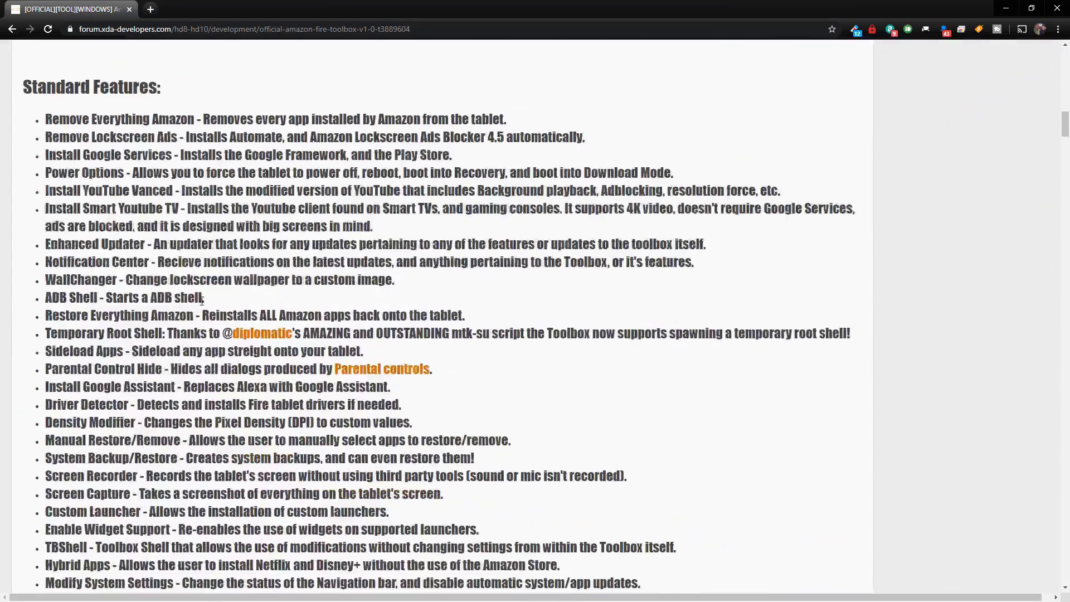
scroll(202, 301, "down", 14)
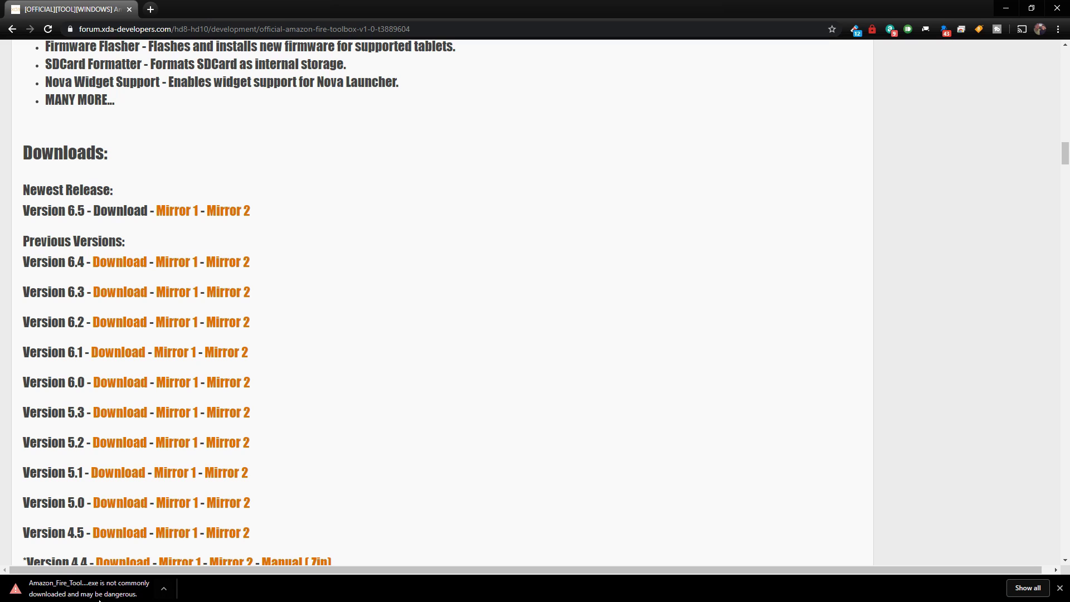
Step: Keep the flagged 211 MB Version 6.5 toolbox download and open the finished file
left_click(164, 590)
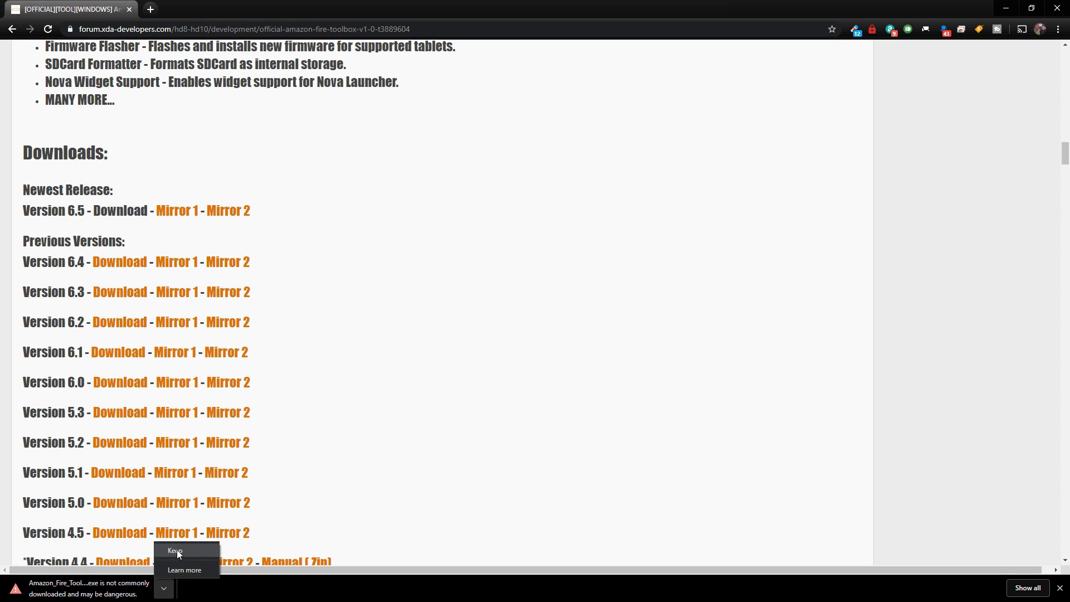
left_click(176, 550)
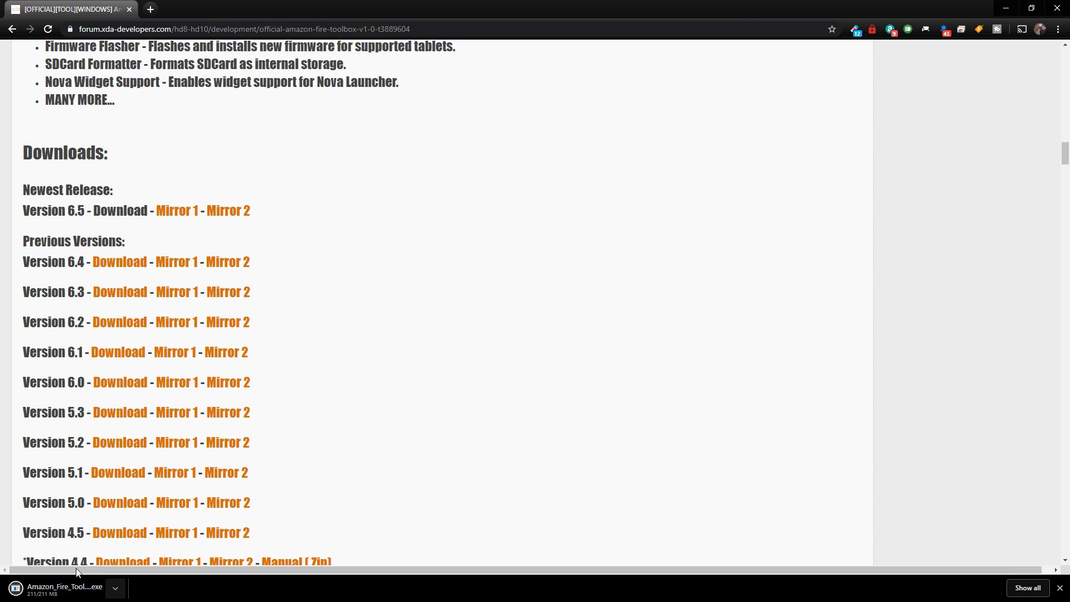
left_click(62, 594)
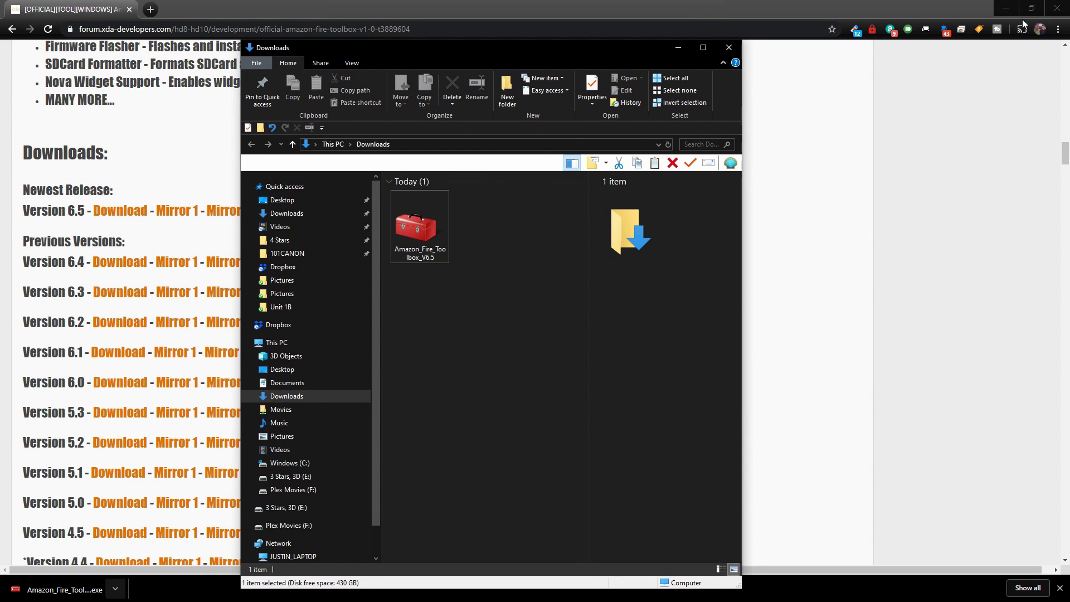
Step: Minimize Chrome and run Amazon_Fire_Toolbox_V6.5 from the Downloads folder
left_click(1006, 8)
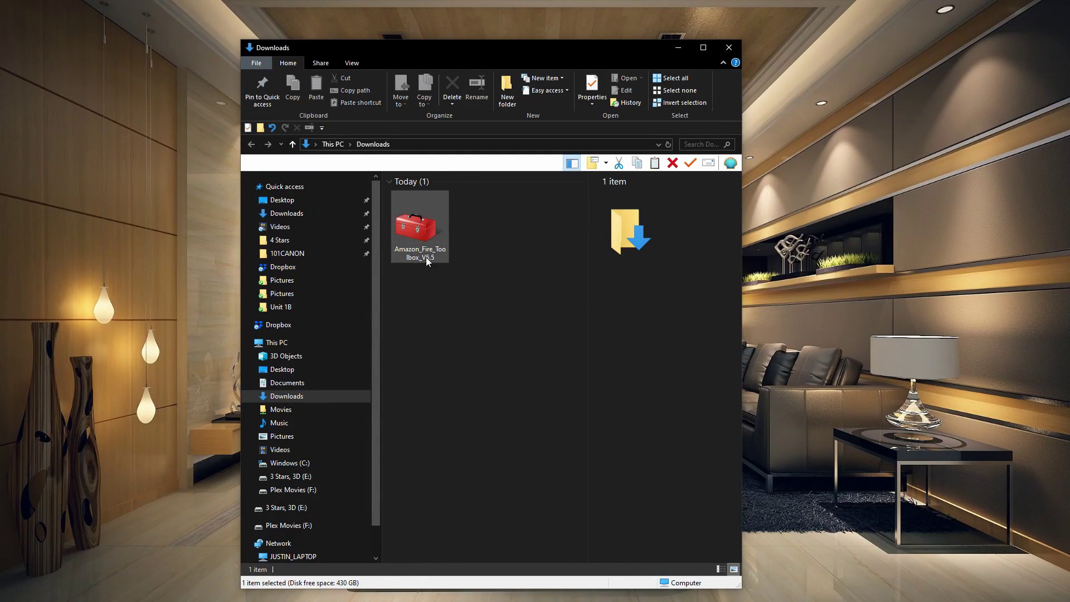
mouse_move(424, 235)
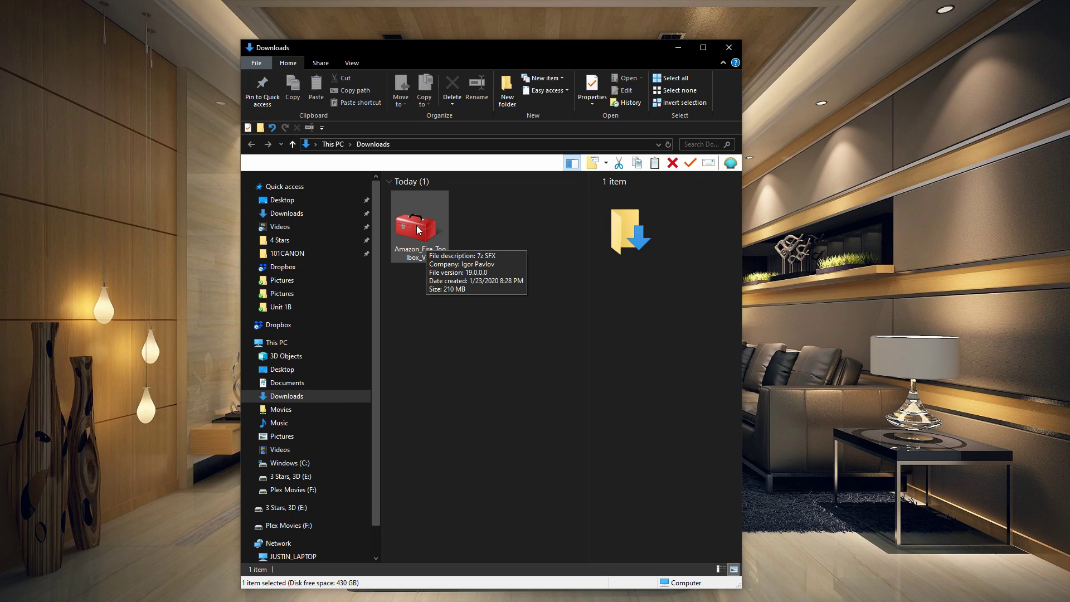
double_click(419, 231)
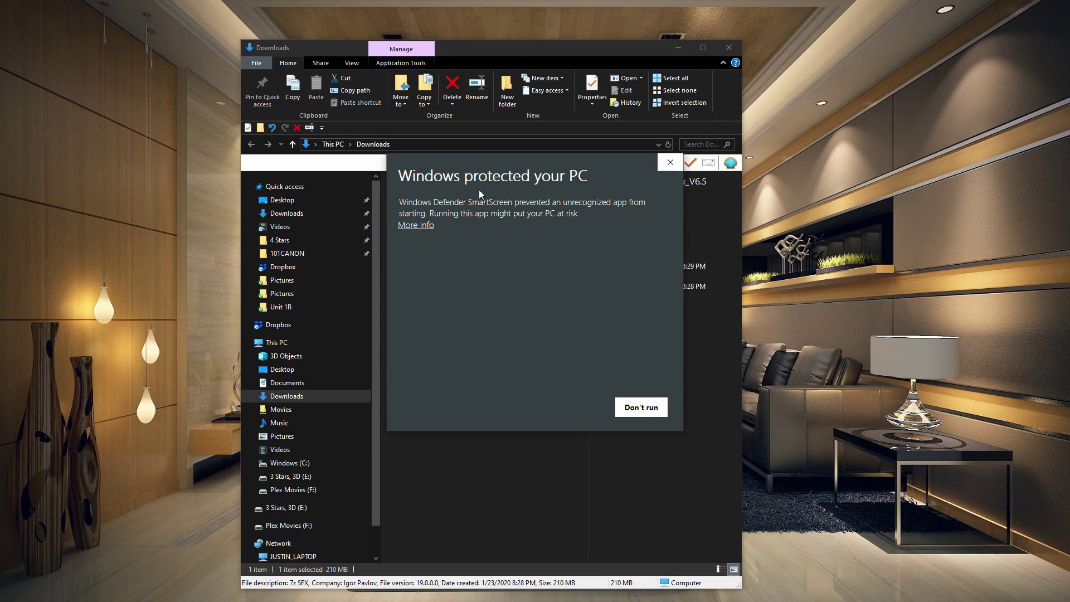
Step: Use More info, then Run anyway to let the toolbox archive run
left_click(414, 228)
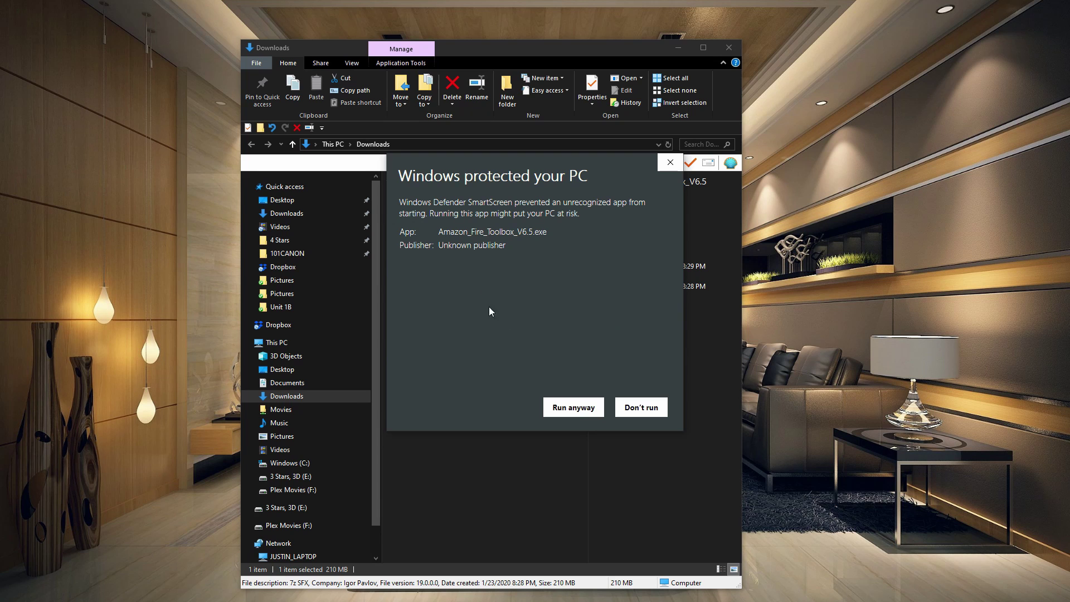
left_click(577, 411)
left_click_drag(521, 317, 526, 312)
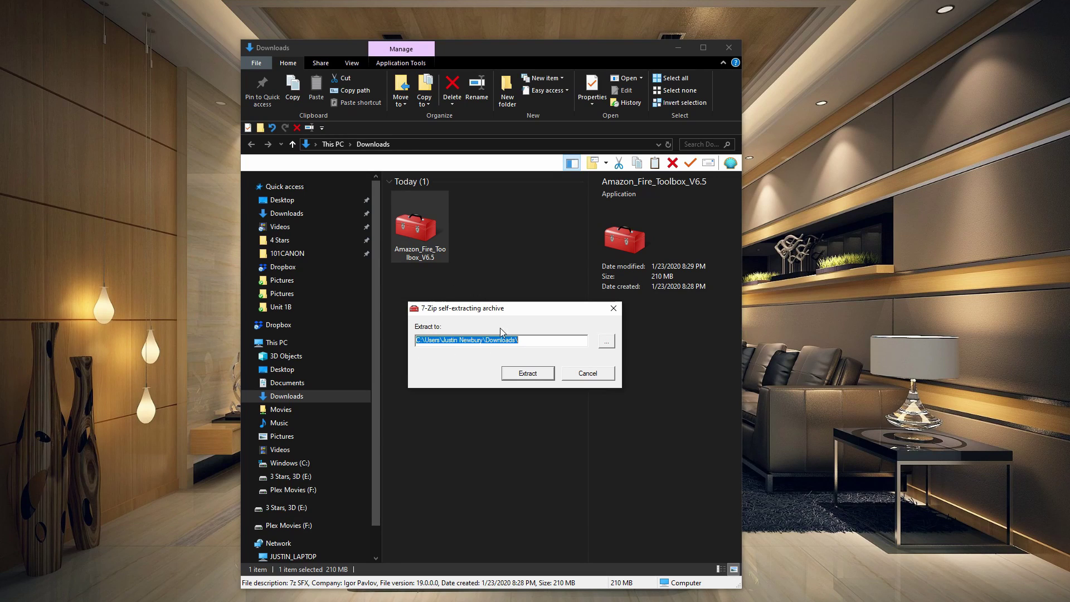
Step: Extract the archive to the default Downloads path
left_click(534, 377)
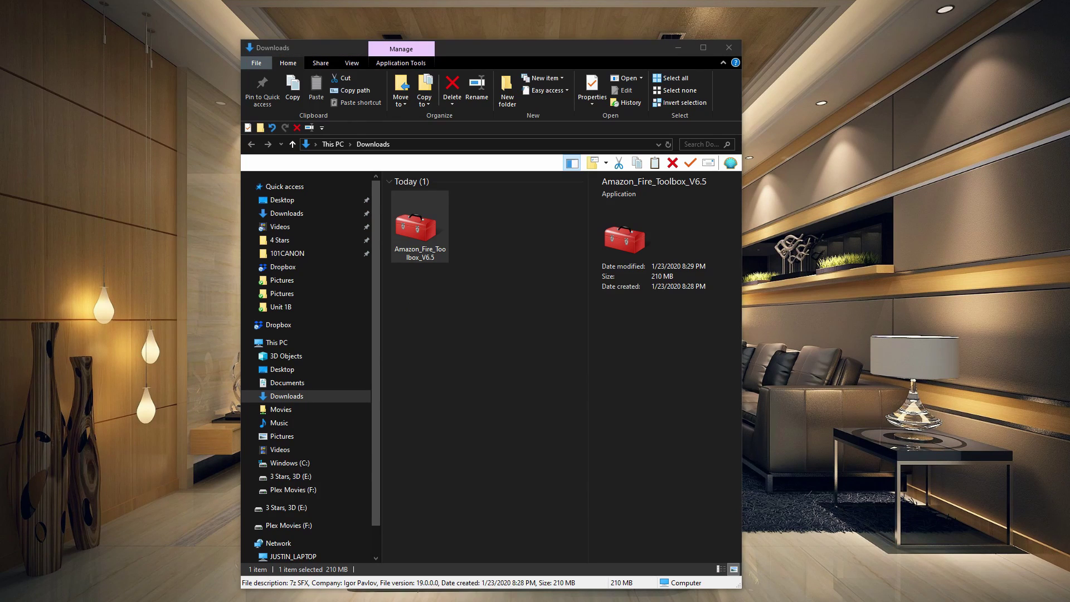
Step: Open the extracted Amazon Fire Toolbox V6.5 folder and launch the toolbox application
left_click_drag(43, 328, 492, 310)
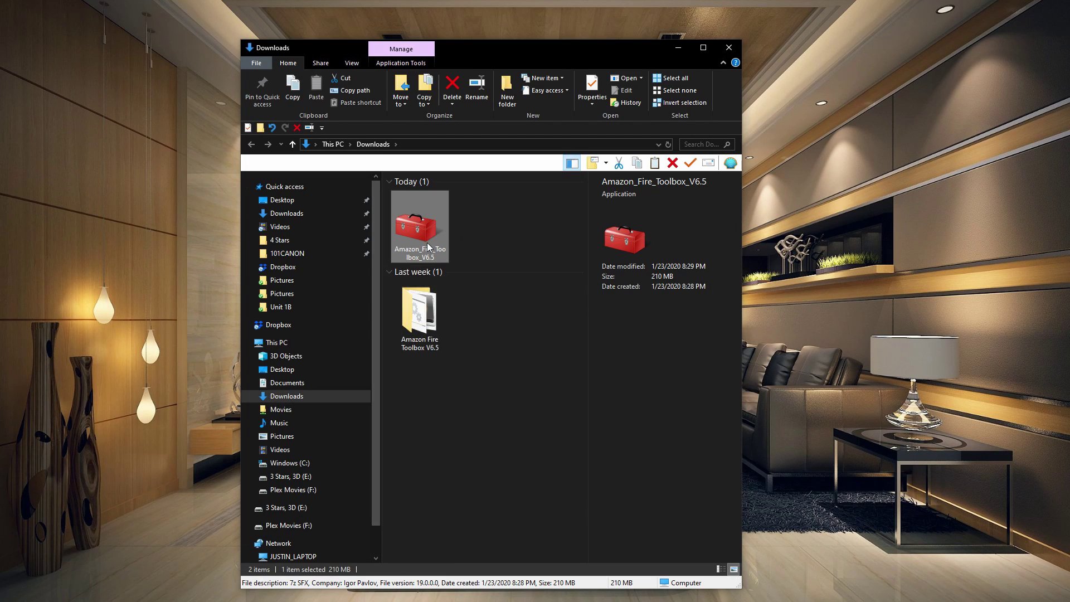
mouse_move(419, 296)
double_click(419, 297)
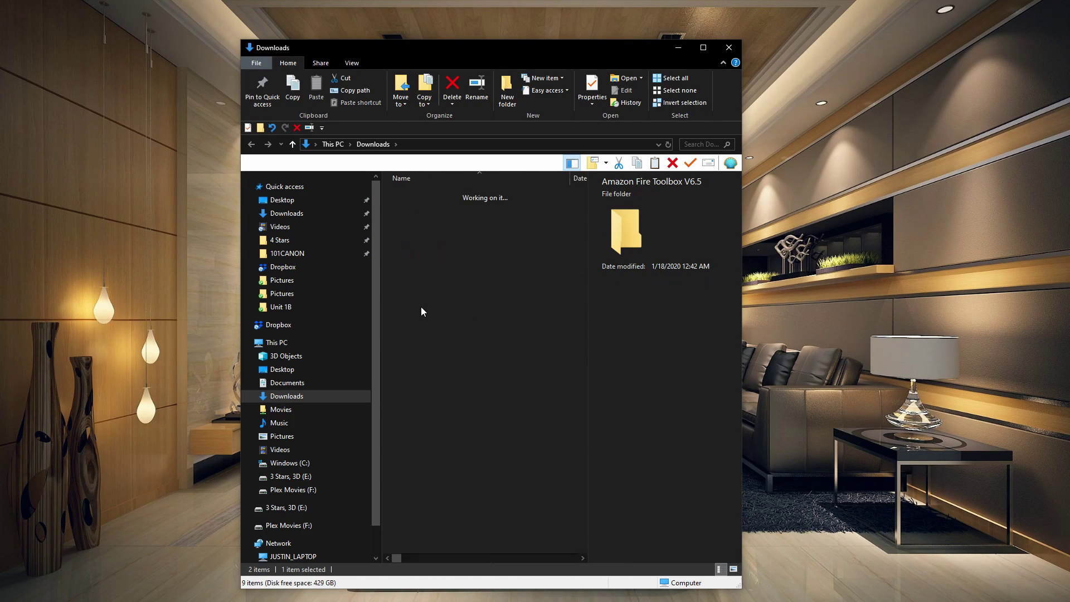
mouse_move(451, 241)
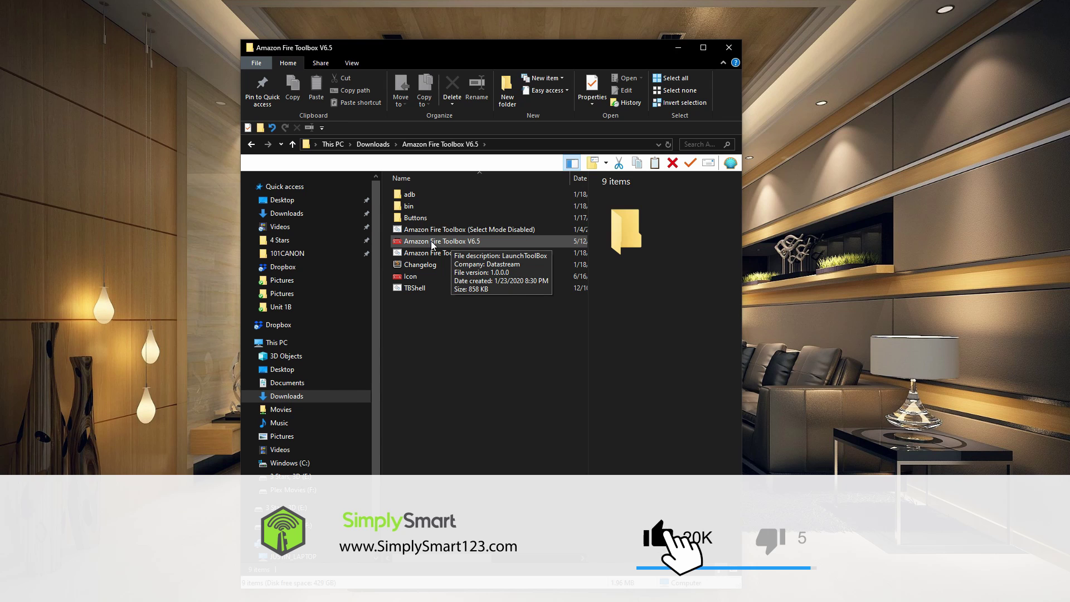
double_click(431, 241)
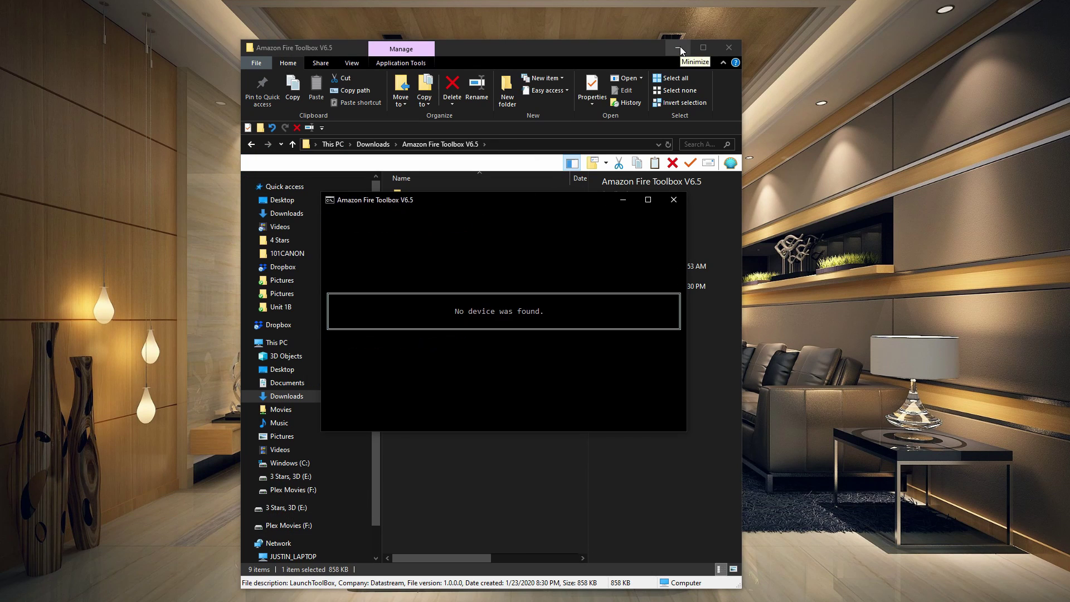
Step: Minimize the File Explorer window so the toolbox console stays visible
left_click(679, 48)
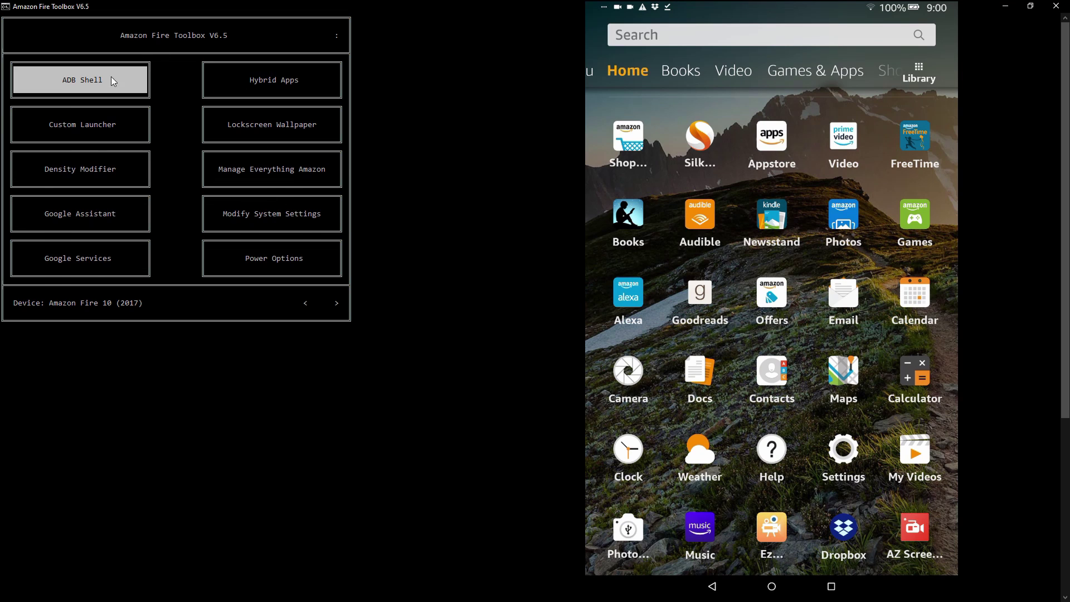
Step: Page through both tool pages, view the Themes settings, then return to the main menu
left_click(336, 304)
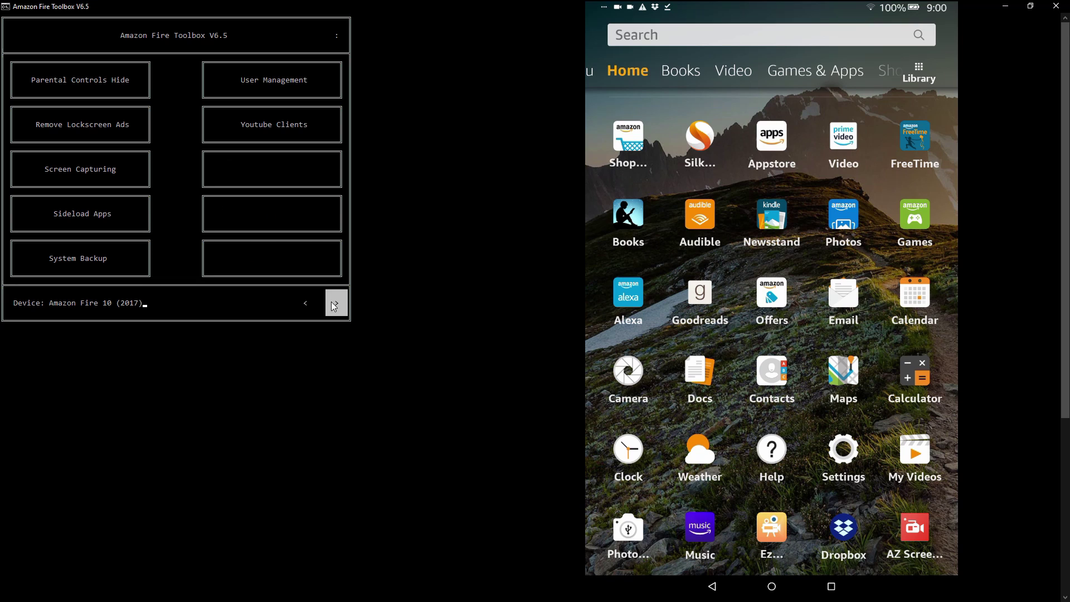
left_click(305, 303)
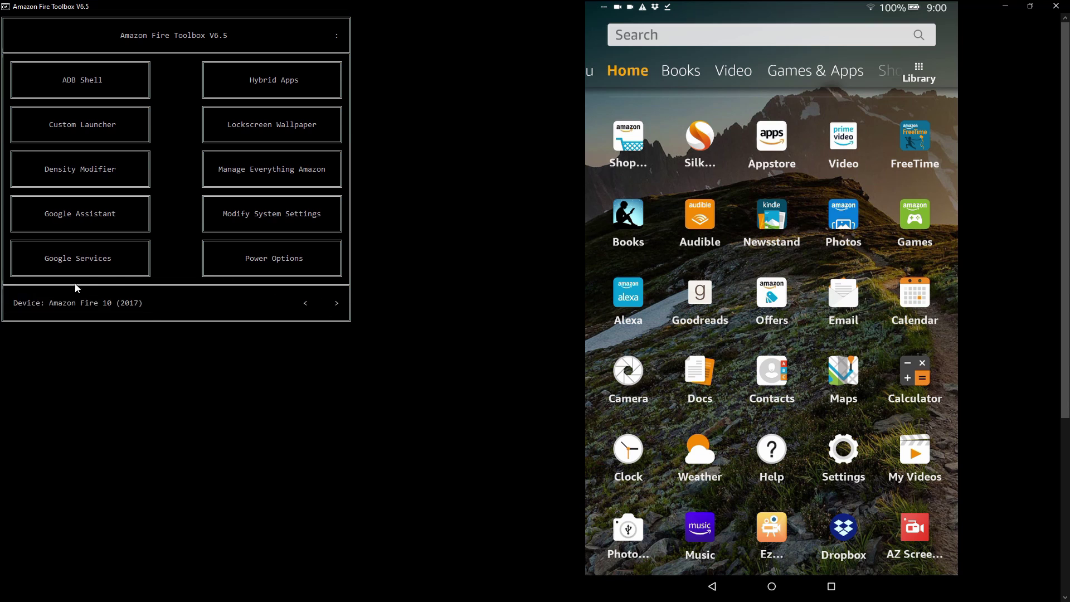
left_click(98, 306)
left_click(193, 51)
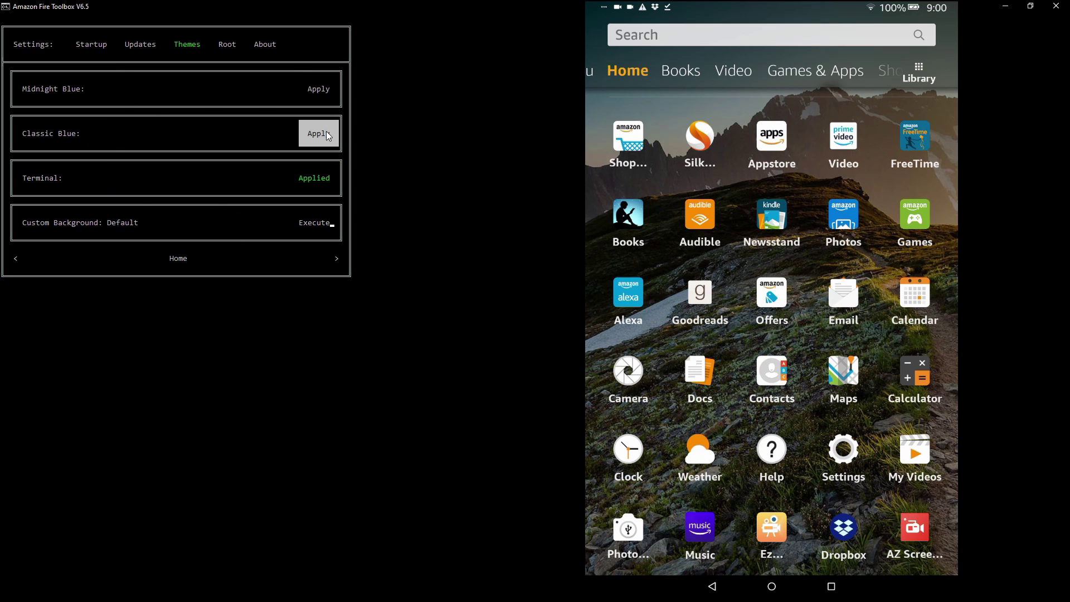
left_click(185, 263)
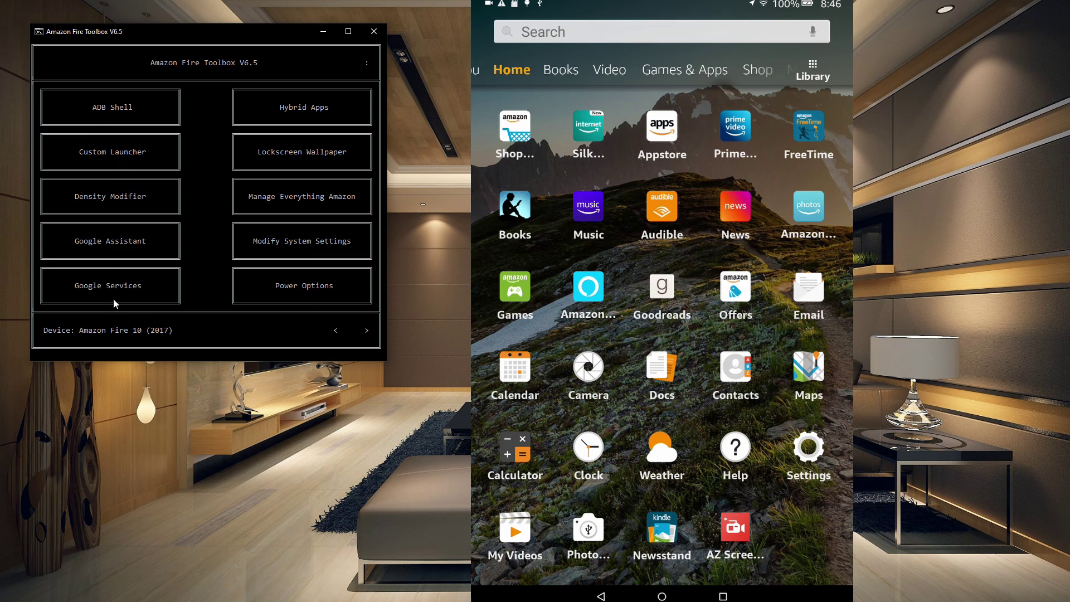
Step: Select Google Services in the main menu and confirm its installation
left_click(125, 287)
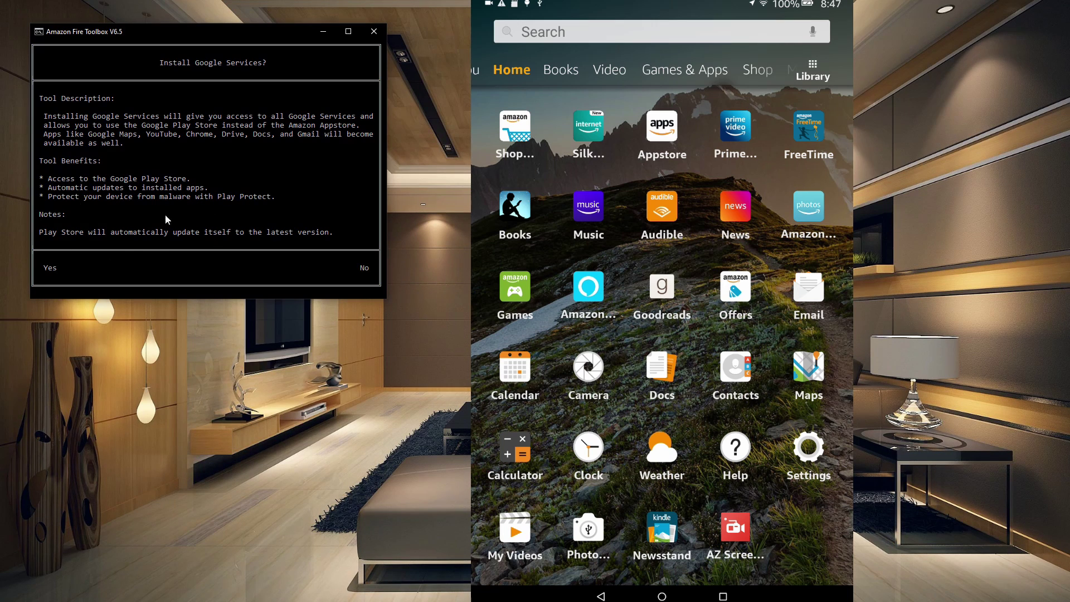
left_click(55, 272)
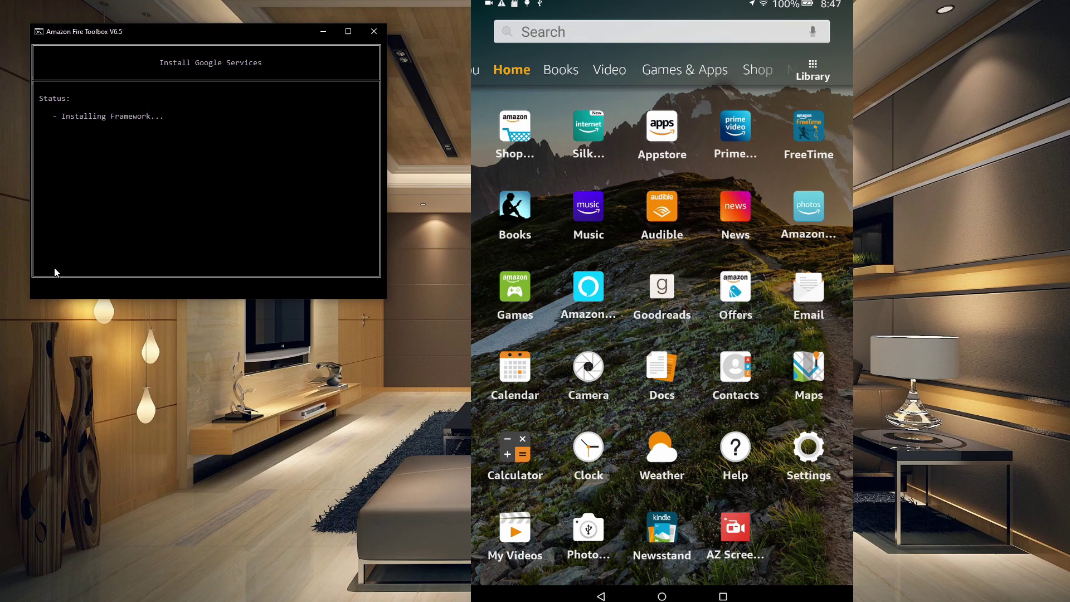